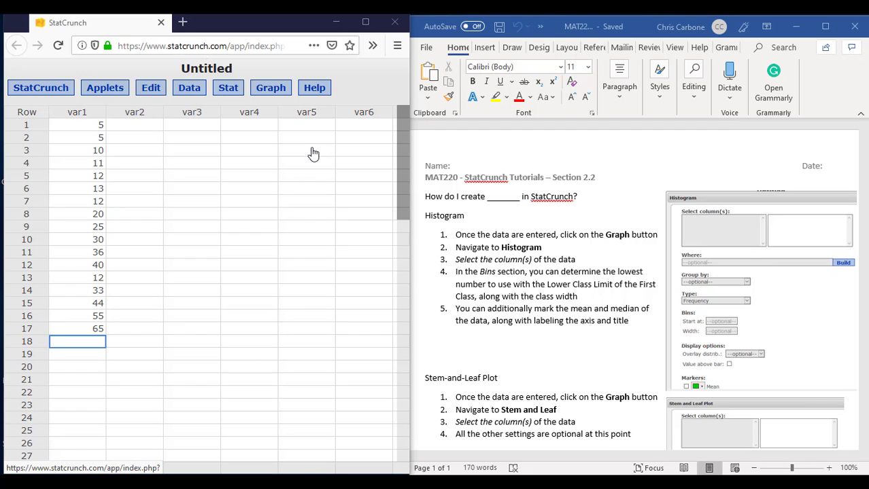
Step: Create a frequency histogram of the var1 column, leaving the bins, markers and graph properties at their defaults
{"action": "left_click", "coordinate": [268, 86]}
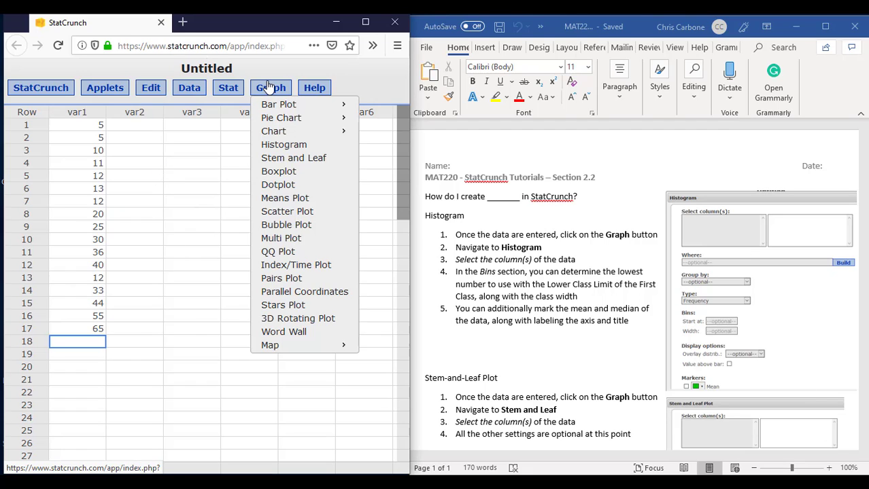
{"action": "left_click", "coordinate": [297, 148]}
{"action": "left_click", "coordinate": [166, 107]}
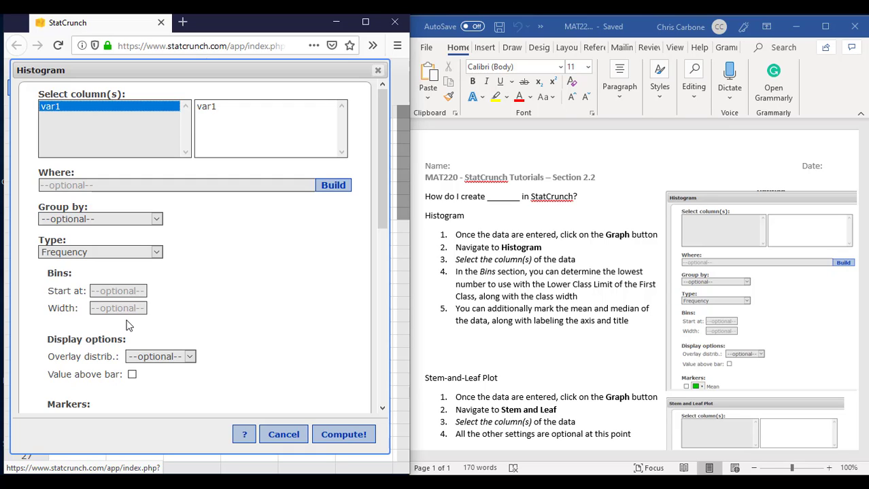
{"action": "scroll", "coordinate": [125, 324], "scroll_direction": "down", "scroll_amount": 5}
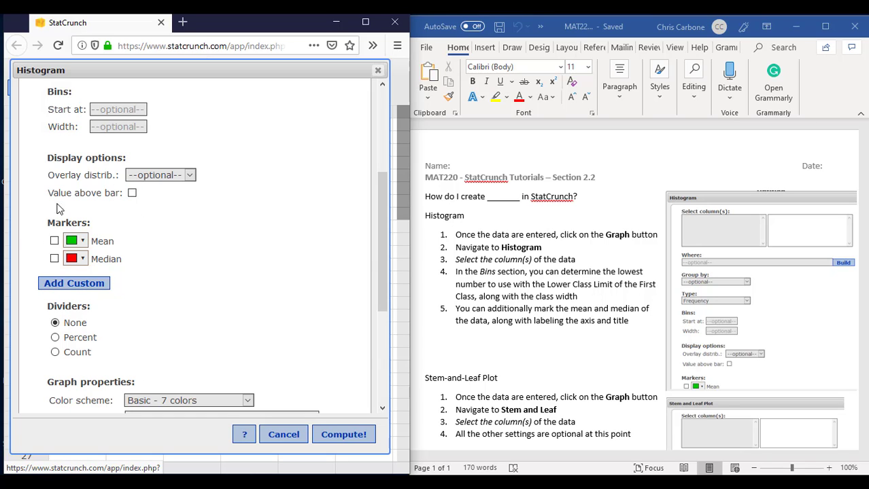
{"action": "scroll", "coordinate": [131, 322], "scroll_direction": "down", "scroll_amount": 3}
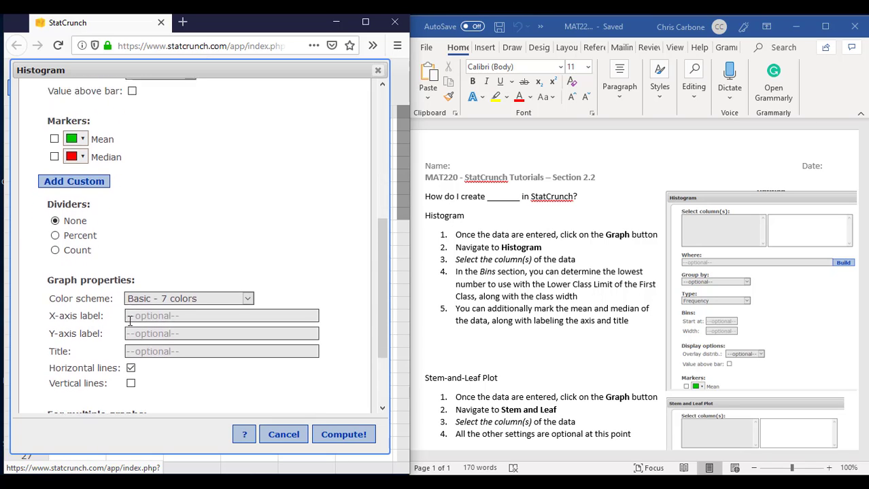
{"action": "scroll", "coordinate": [130, 321], "scroll_direction": "down", "scroll_amount": 2}
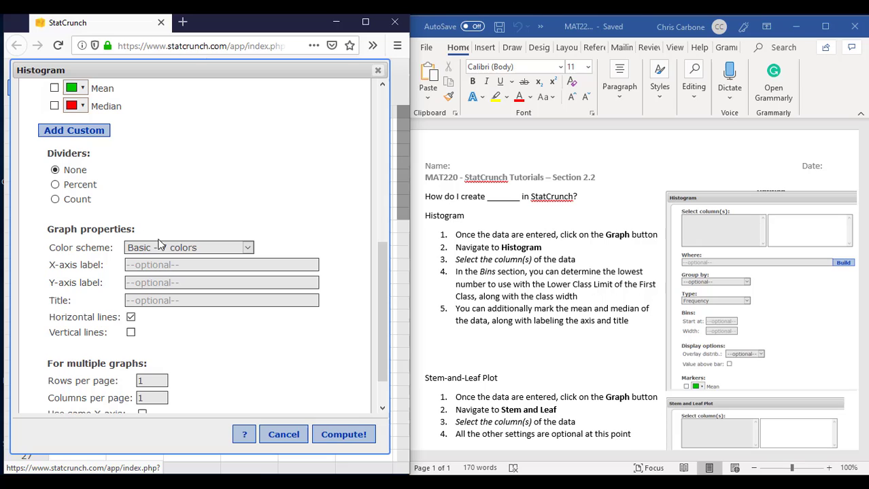
{"action": "left_click", "coordinate": [343, 434]}
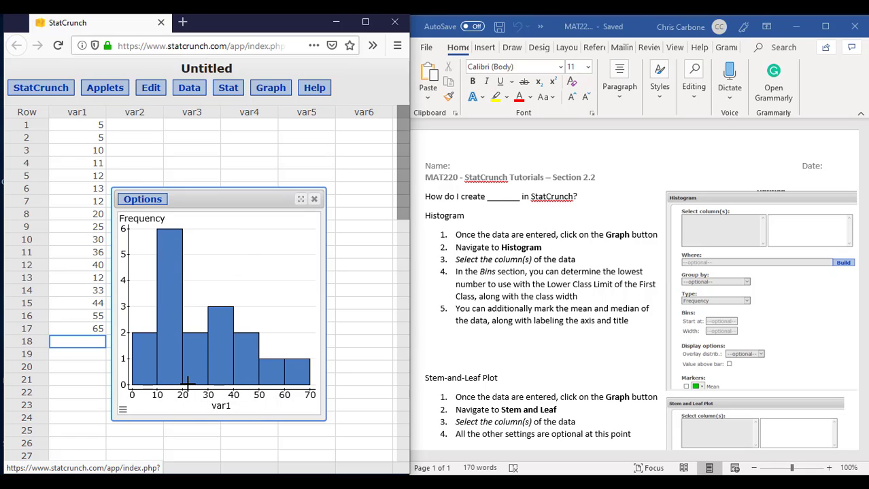
Step: Edit the histogram so its bins start at 0 with a width of 10, and recompute it
{"action": "left_click", "coordinate": [152, 202]}
{"action": "left_click", "coordinate": [144, 214]}
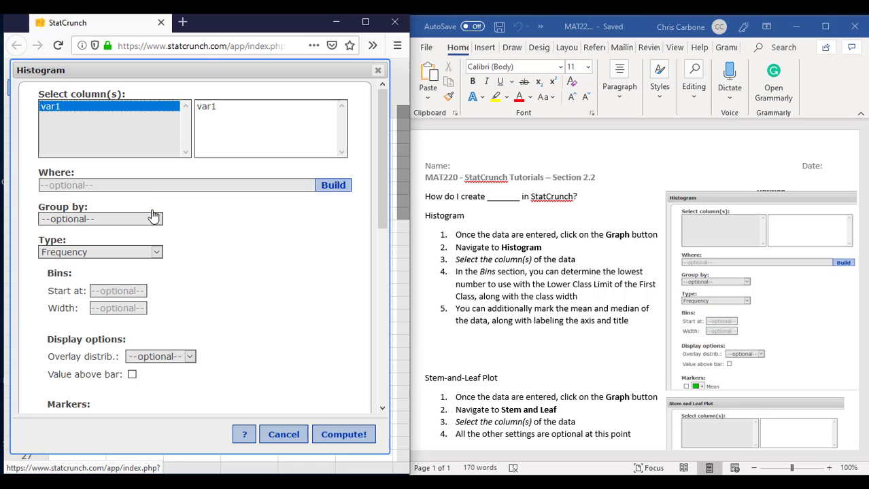
{"action": "left_click", "coordinate": [112, 290]}
{"action": "type", "text": "0"}
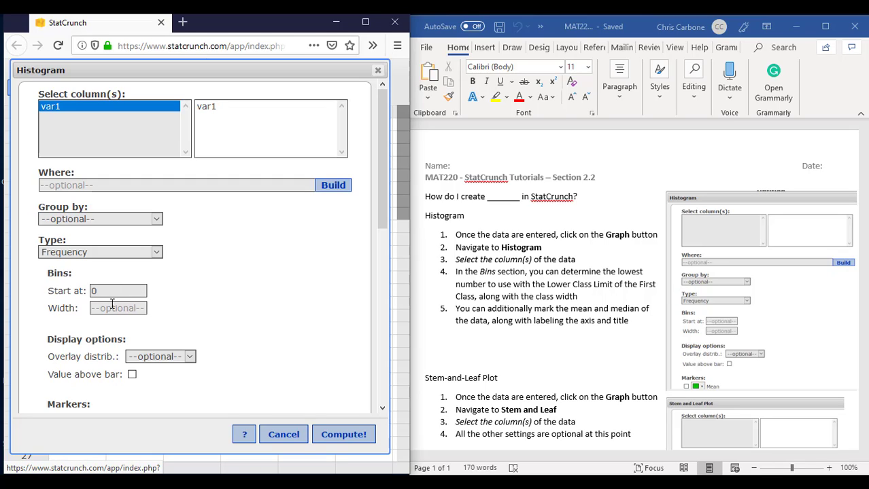
{"action": "left_click", "coordinate": [112, 304]}
{"action": "type", "text": "10"}
{"action": "left_click", "coordinate": [359, 438]}
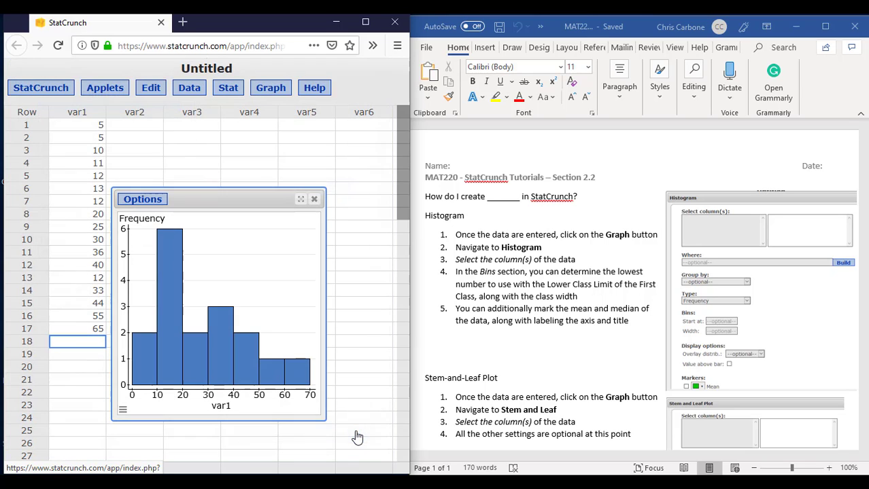
Step: Change the histogram's bin width to 20 and recompute the graph
{"action": "left_click", "coordinate": [161, 201]}
{"action": "left_click", "coordinate": [163, 215]}
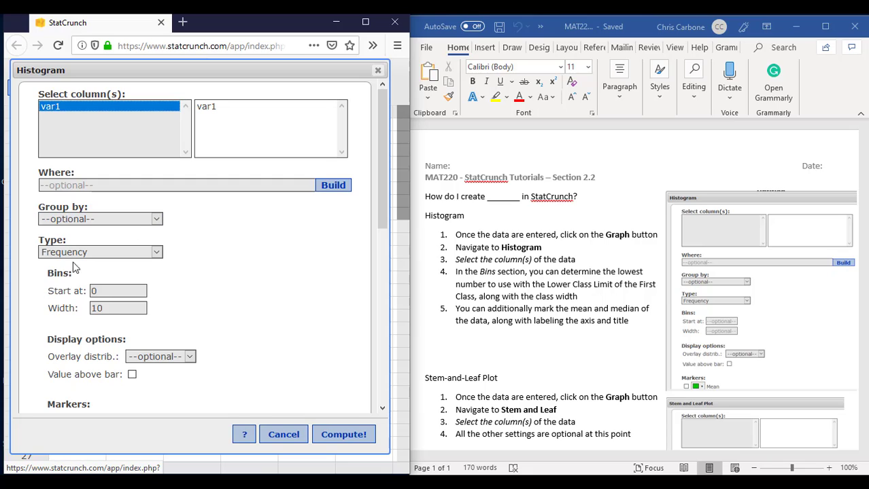
{"action": "double_click", "coordinate": [106, 309]}
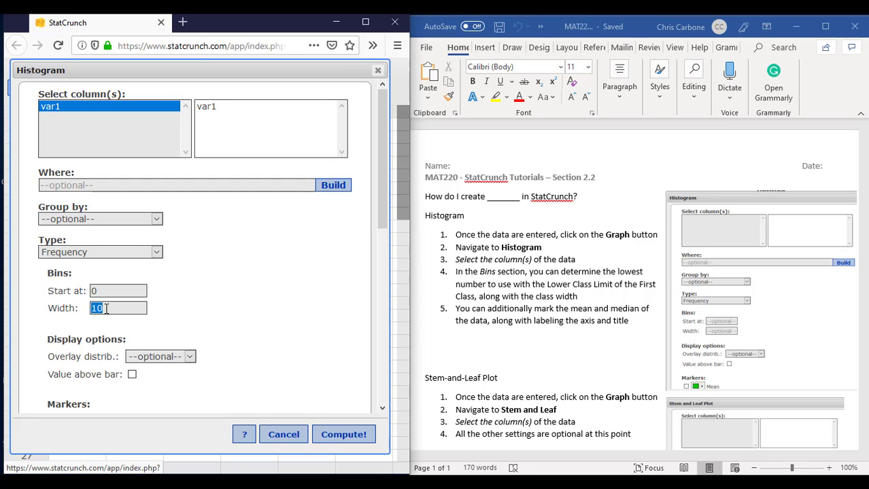
{"action": "type", "text": "20"}
{"action": "left_click", "coordinate": [340, 441]}
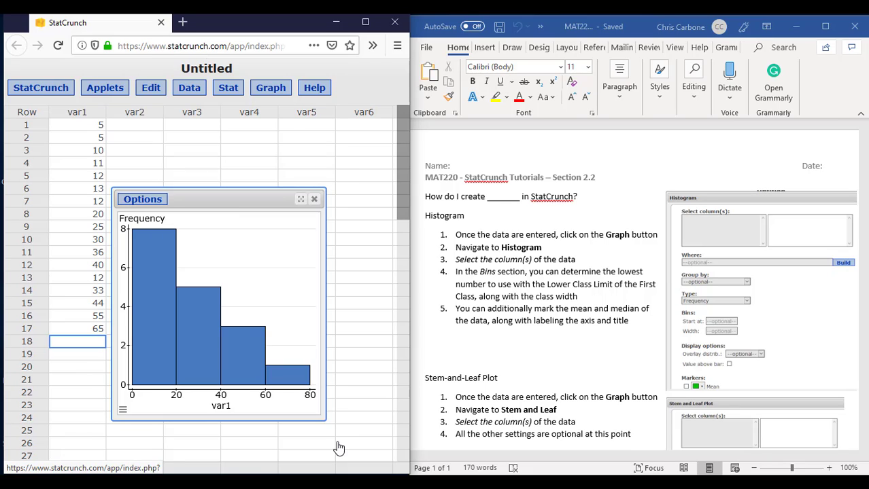
Step: Set the histogram's bin width back to 10 and recompute the graph
{"action": "left_click", "coordinate": [146, 206]}
{"action": "left_click", "coordinate": [144, 215]}
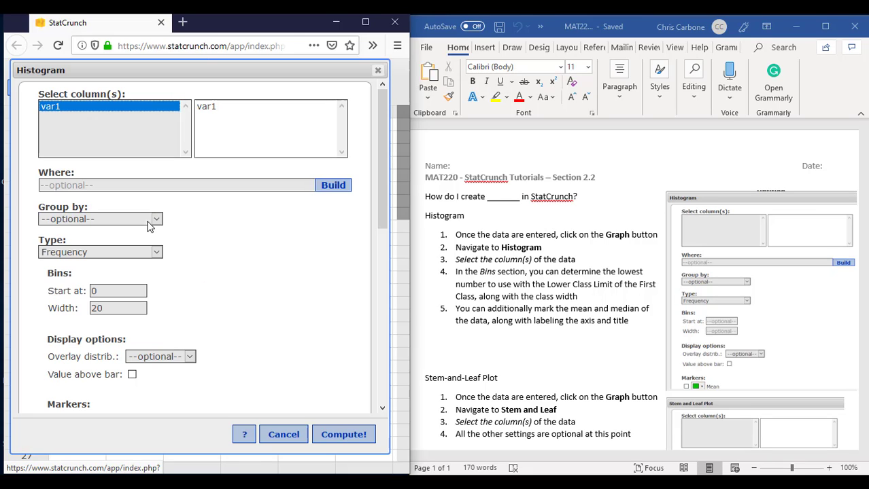
{"action": "double_click", "coordinate": [121, 309]}
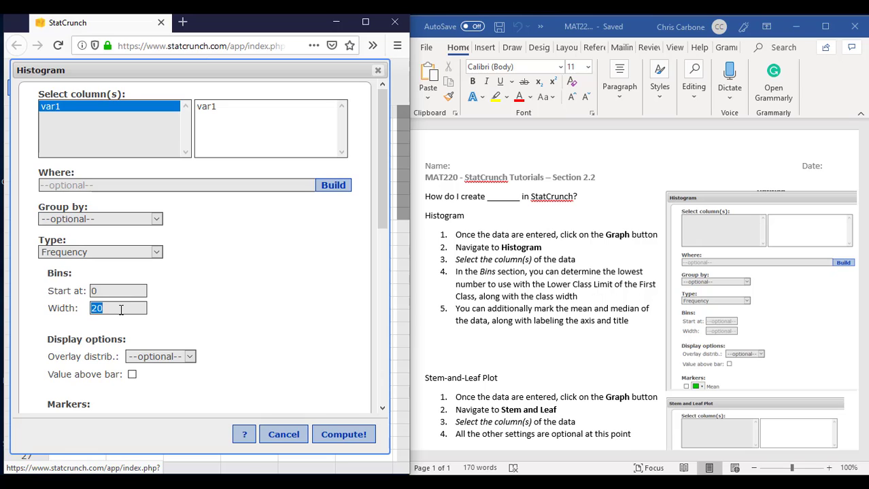
{"action": "type", "text": "10"}
{"action": "left_click", "coordinate": [357, 433]}
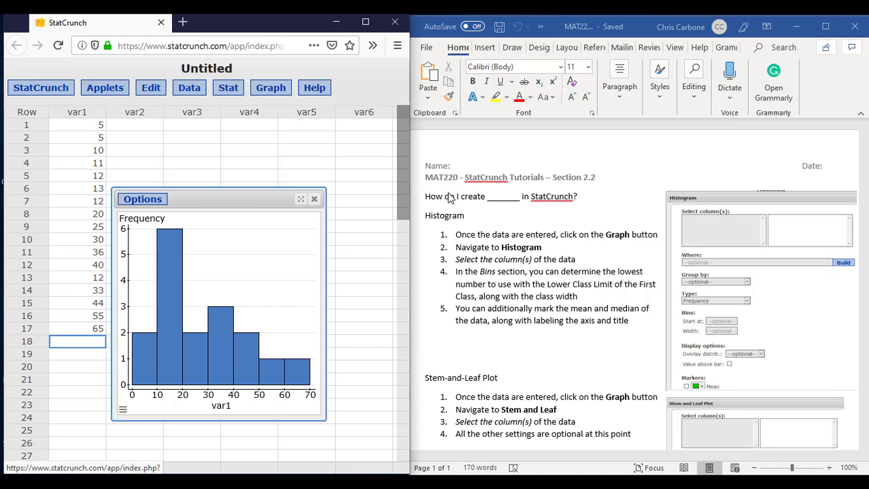
Step: Switch to the Word handout to consult its Stem-and-Leaf Plot instructions, and close the histogram in StatCrunch
{"action": "left_click", "coordinate": [538, 261]}
{"action": "scroll", "coordinate": [538, 262], "scroll_direction": "down", "scroll_amount": 1}
{"action": "scroll", "coordinate": [539, 262], "scroll_direction": "down", "scroll_amount": 7}
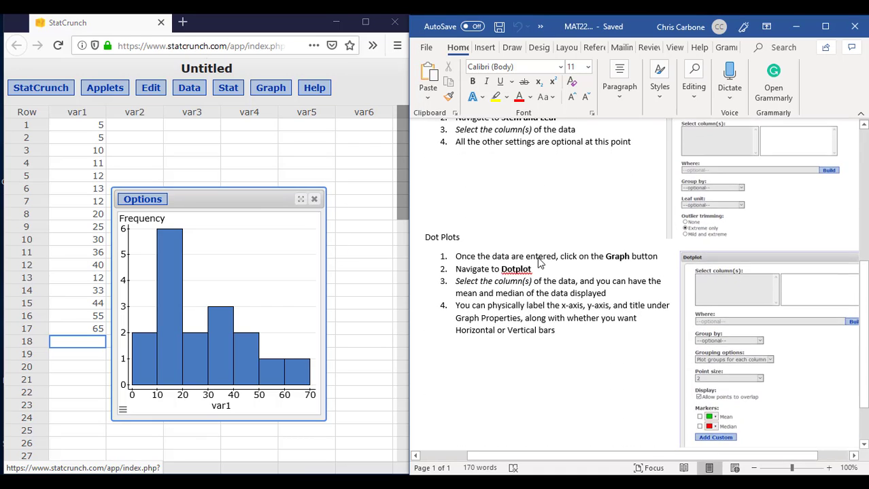
{"action": "scroll", "coordinate": [537, 257], "scroll_direction": "up", "scroll_amount": 4}
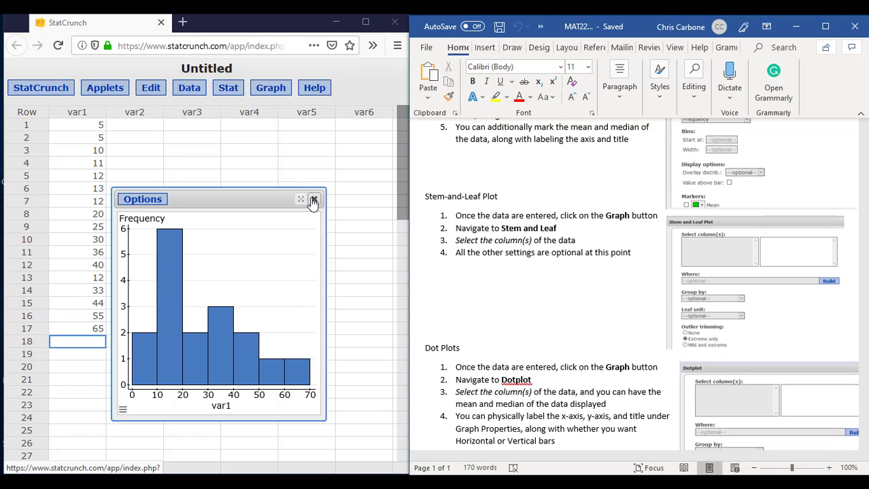
{"action": "left_click", "coordinate": [314, 200]}
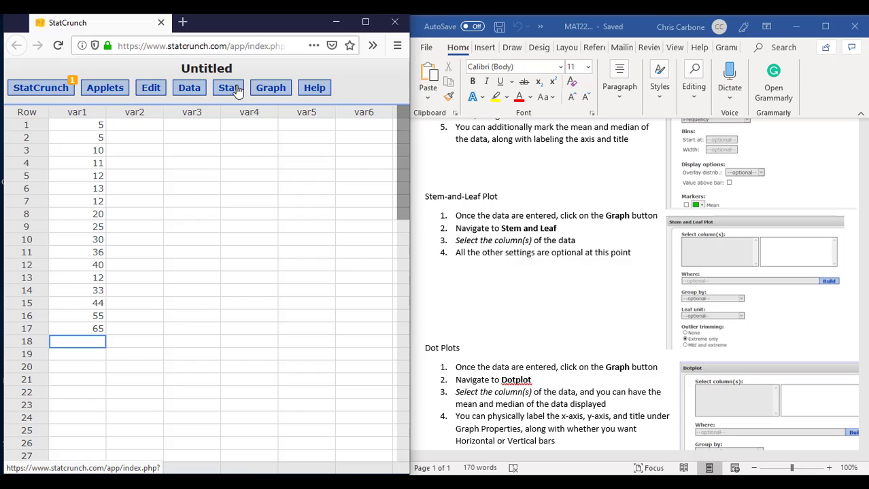
Step: Create a stem-and-leaf plot of the var1 column with outlier trimming at Extreme only
{"action": "left_click", "coordinate": [261, 92]}
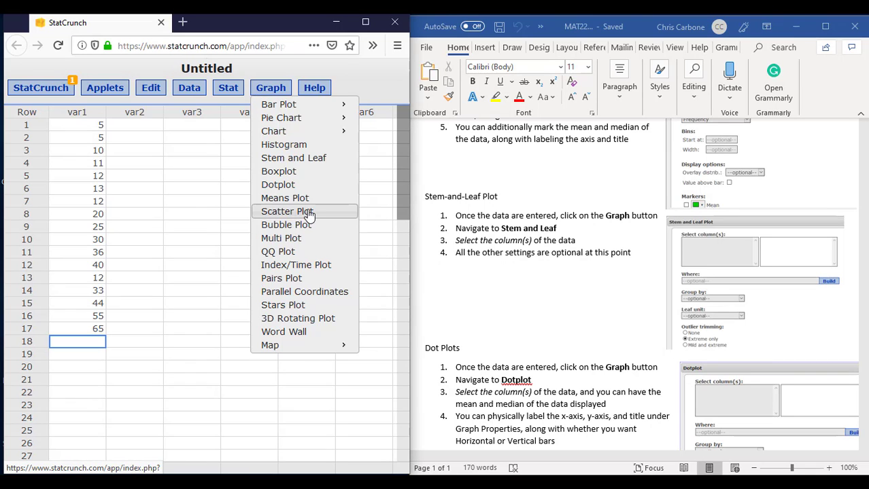
{"action": "left_click", "coordinate": [298, 160]}
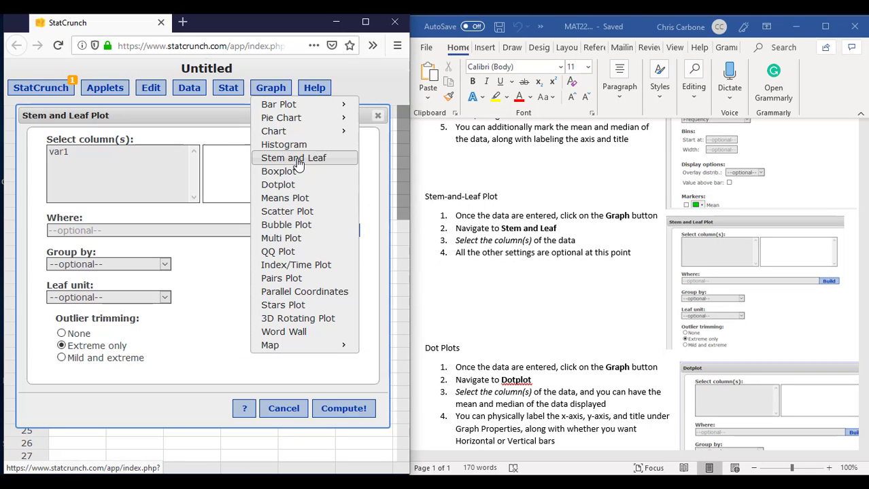
{"action": "left_click", "coordinate": [175, 152]}
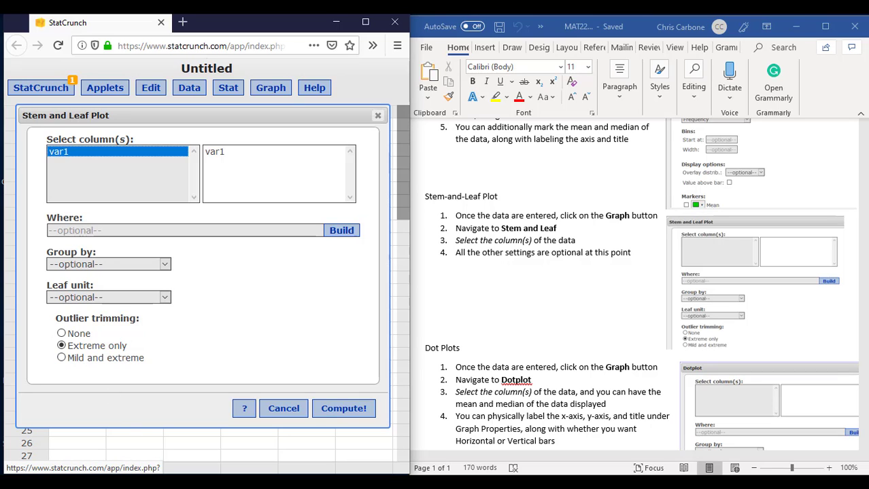
{"action": "left_click", "coordinate": [359, 410]}
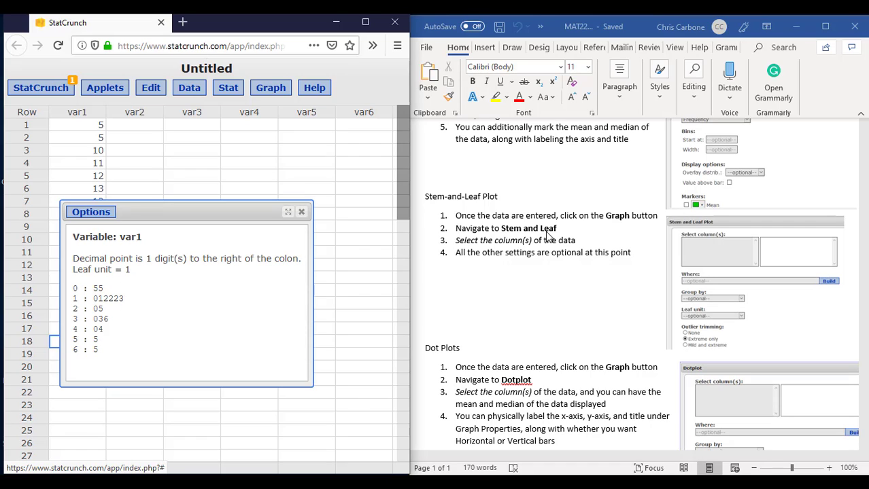
Step: Consult the Dot Plots instructions in the Word handout and close the stem-and-leaf plot in StatCrunch
{"action": "left_click", "coordinate": [595, 274]}
{"action": "scroll", "coordinate": [595, 275], "scroll_direction": "down", "scroll_amount": 5}
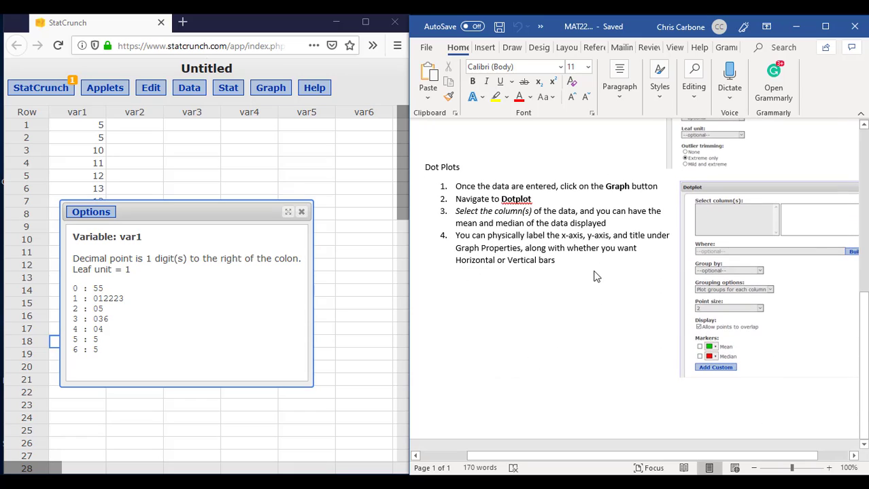
{"action": "left_click", "coordinate": [302, 212]}
Step: Create a dotplot of the var1 column with point size 2 and no mean or median markers
{"action": "left_click", "coordinate": [283, 94]}
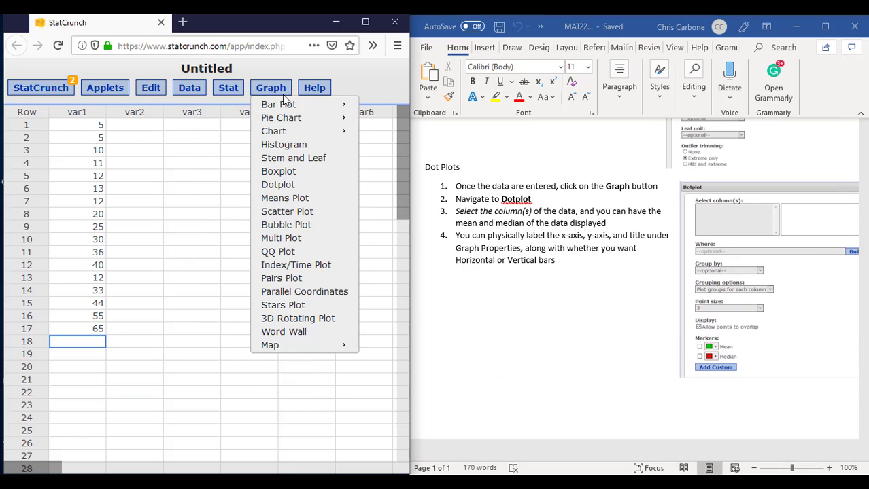
{"action": "left_click", "coordinate": [285, 185]}
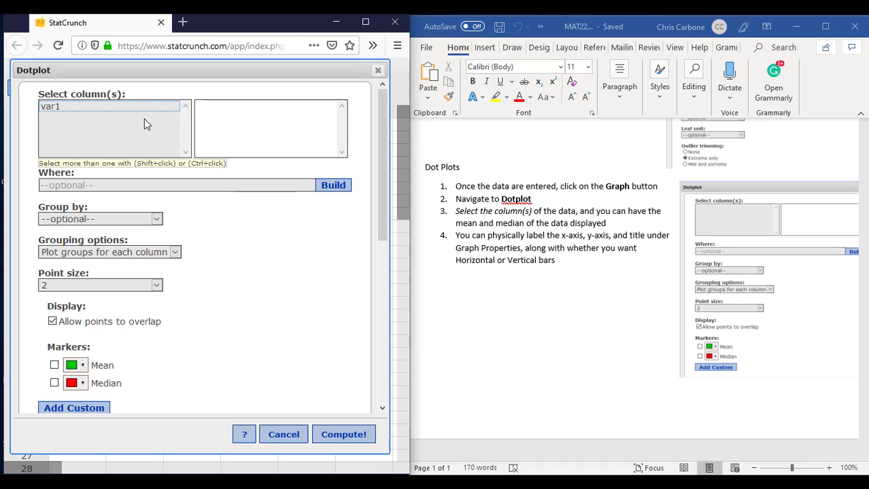
{"action": "left_click", "coordinate": [122, 111]}
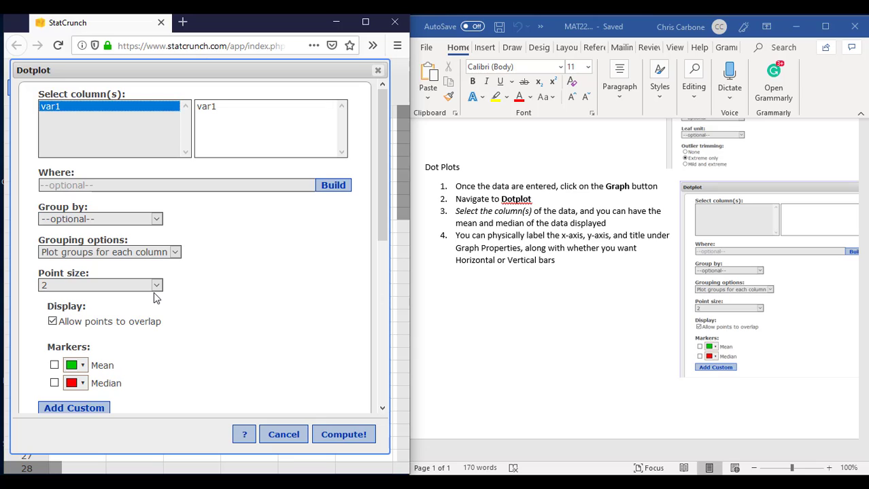
{"action": "scroll", "coordinate": [155, 295], "scroll_direction": "down", "scroll_amount": 2}
{"action": "scroll", "coordinate": [154, 298], "scroll_direction": "down", "scroll_amount": 2}
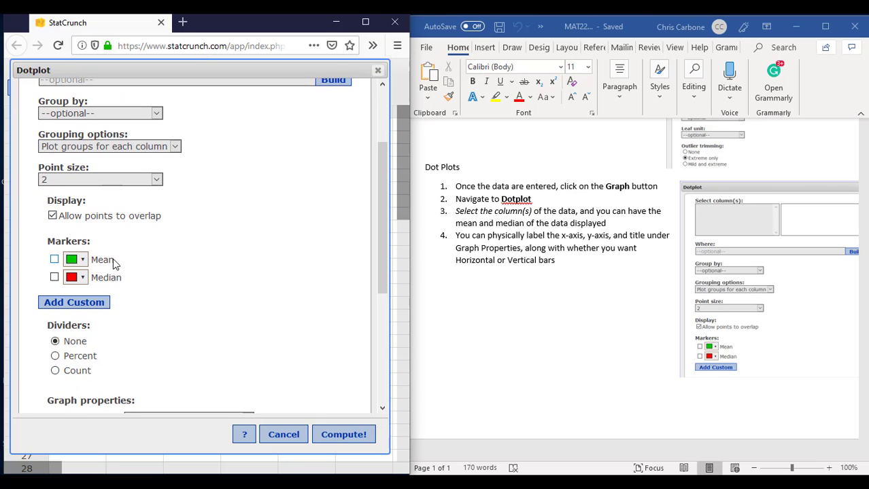
{"action": "scroll", "coordinate": [113, 260], "scroll_direction": "down", "scroll_amount": 7}
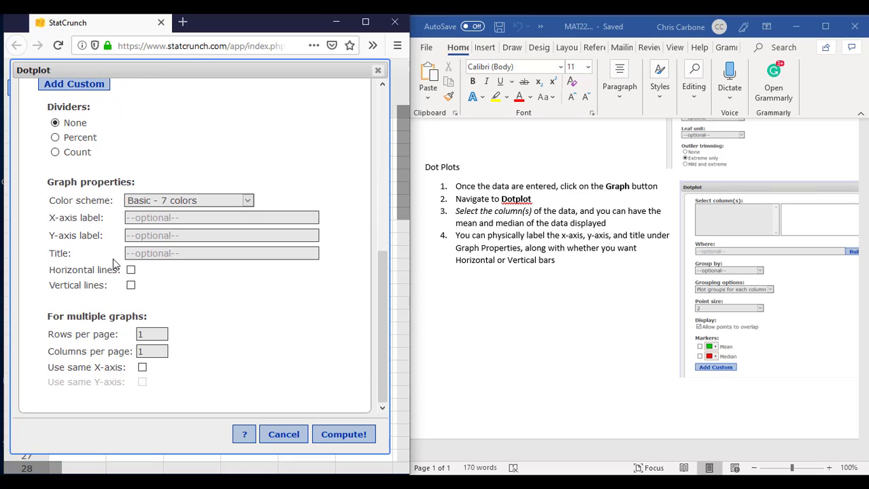
{"action": "left_click", "coordinate": [368, 440]}
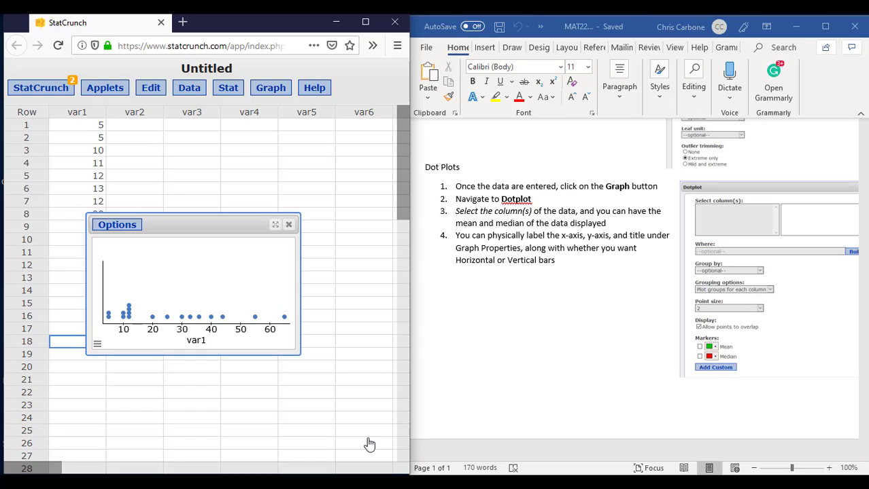